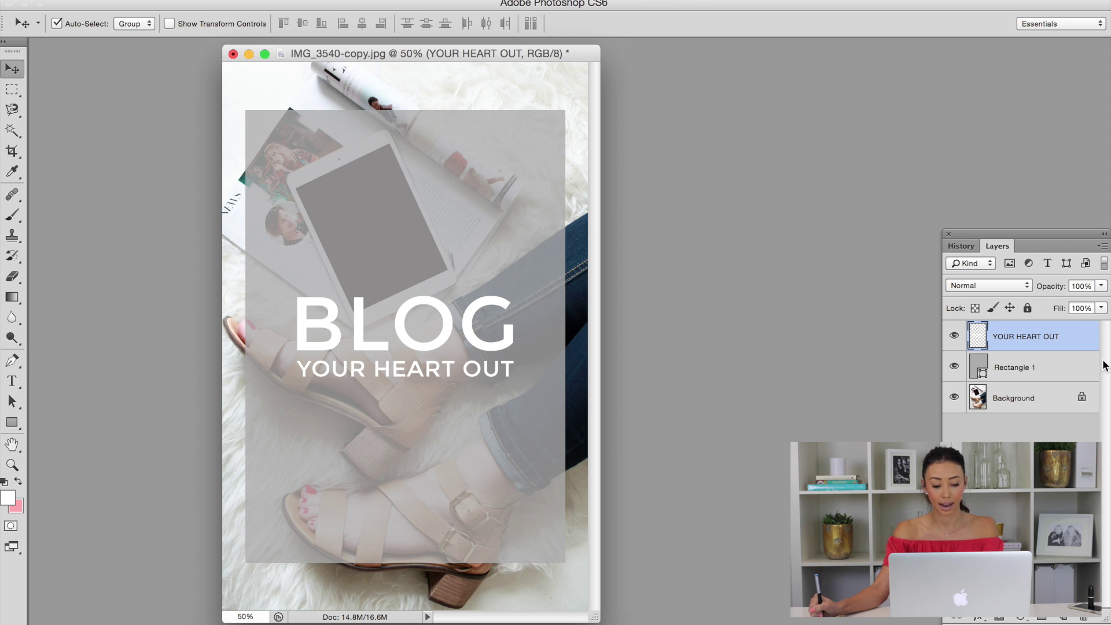
Close the YOUR HEART OUT layer menu unchanged, pick the Eraser, then try and undo a test stroke
right_click(1071, 333)
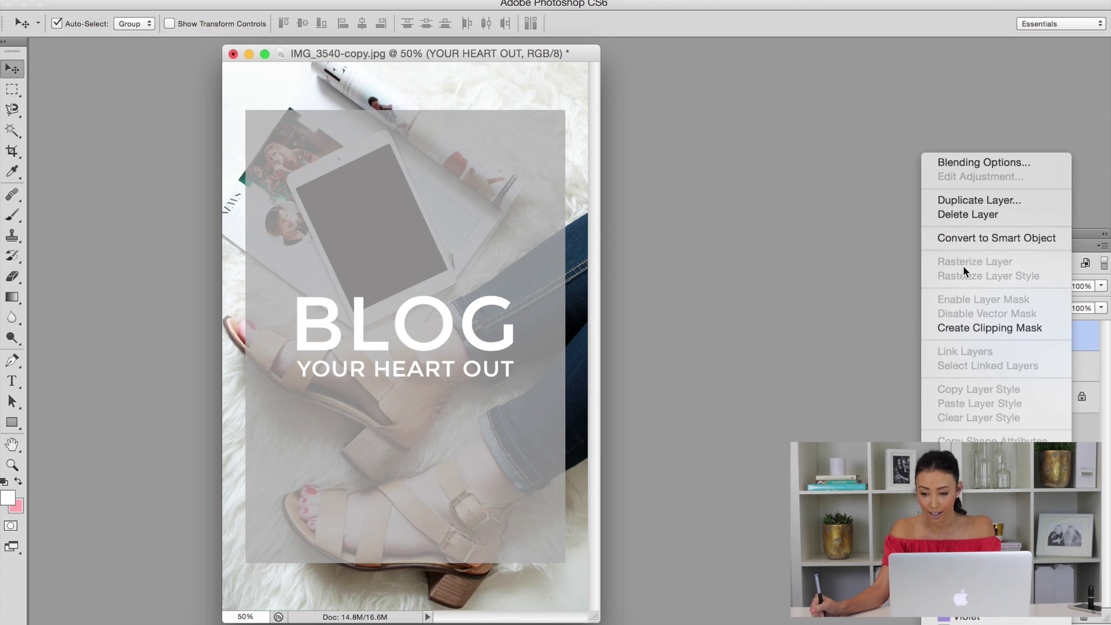
left_click(1075, 355)
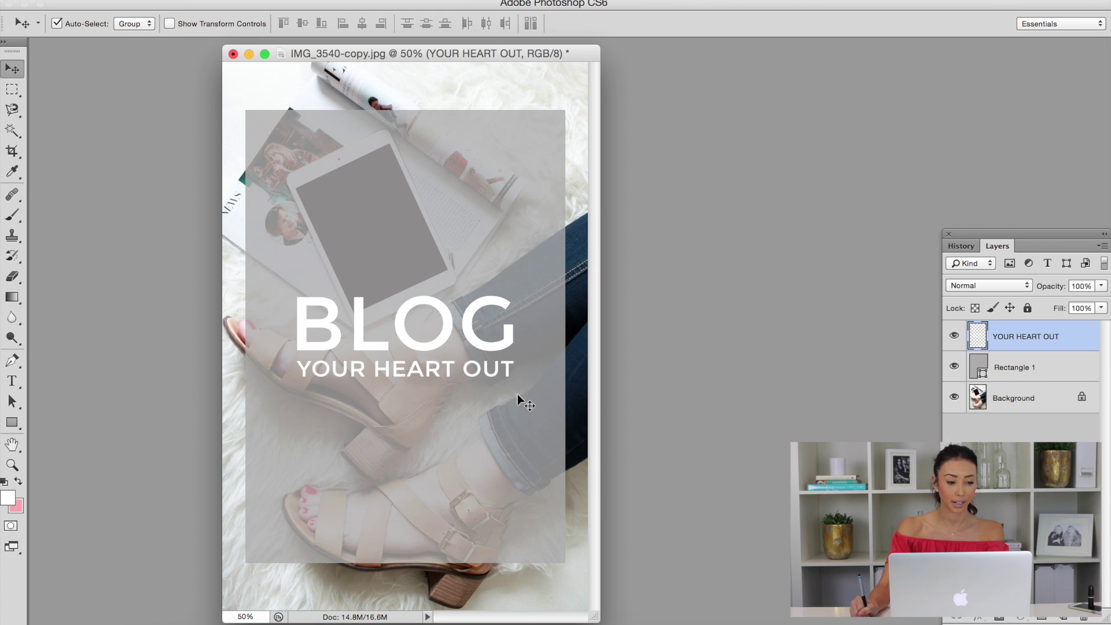
left_click(14, 279)
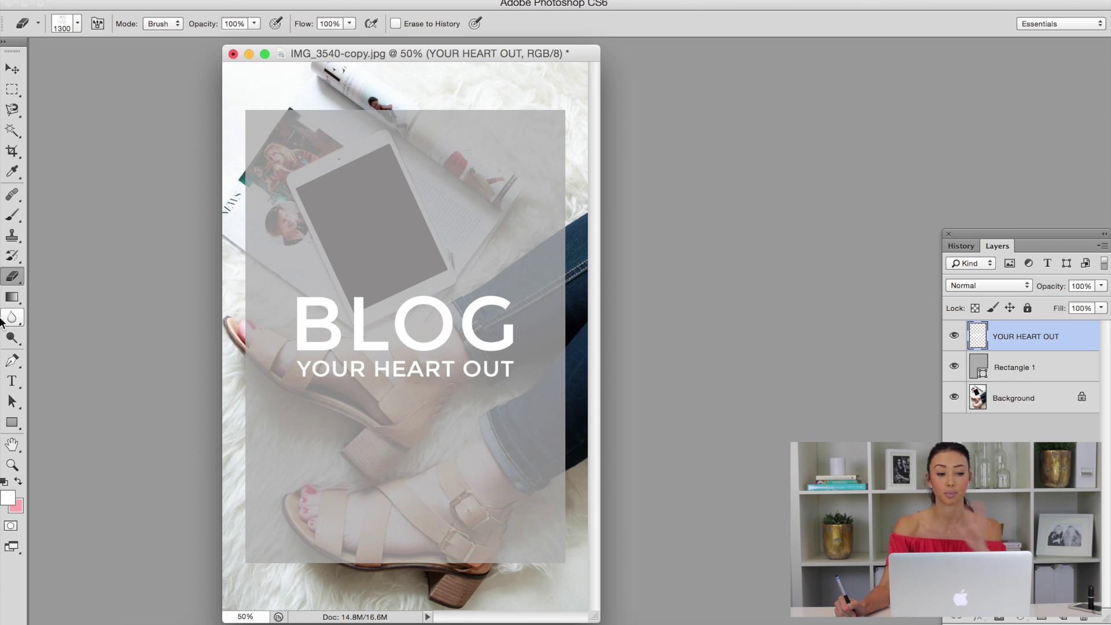
mouse_move(359, 370)
left_mouse_down()
mouse_move(278, 336)
mouse_move(191, 364)
mouse_move(178, 386)
left_mouse_up()
key("ctrl+z")
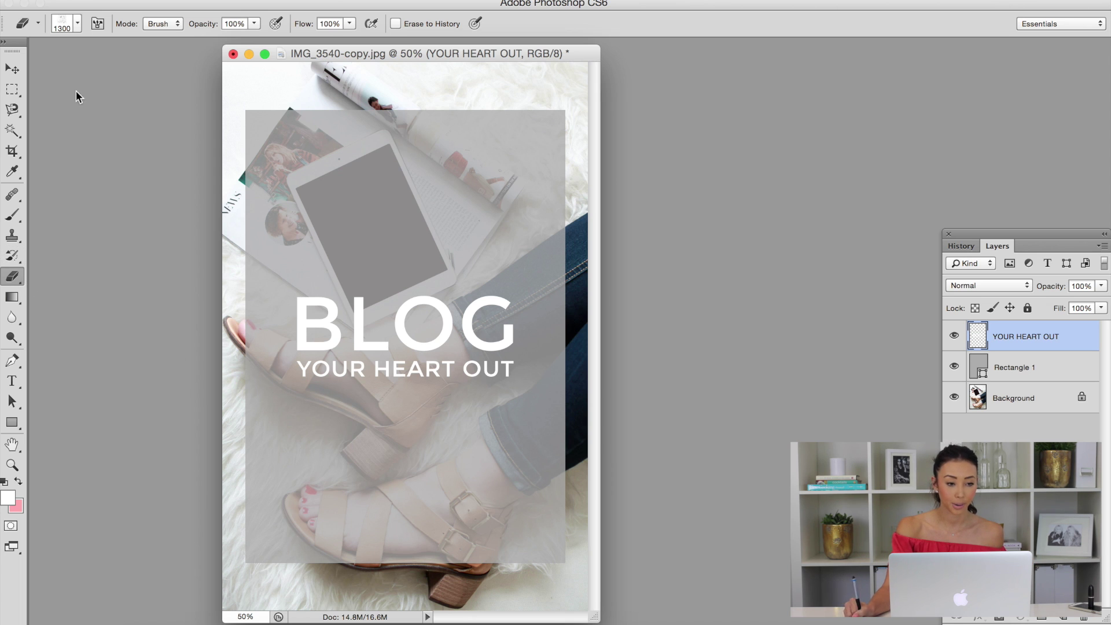
Choose the 2000 px splatter brush tip from the eraser's Brush Preset picker
left_click(77, 24)
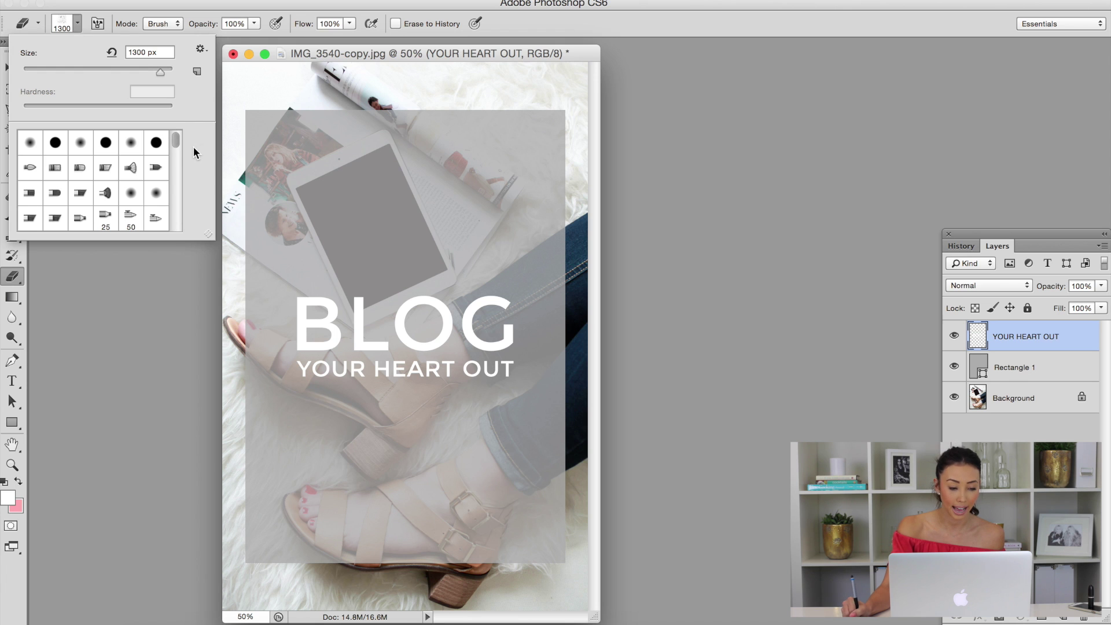
mouse_move(176, 140)
left_mouse_down()
mouse_move(183, 228)
mouse_move(182, 175)
left_mouse_up()
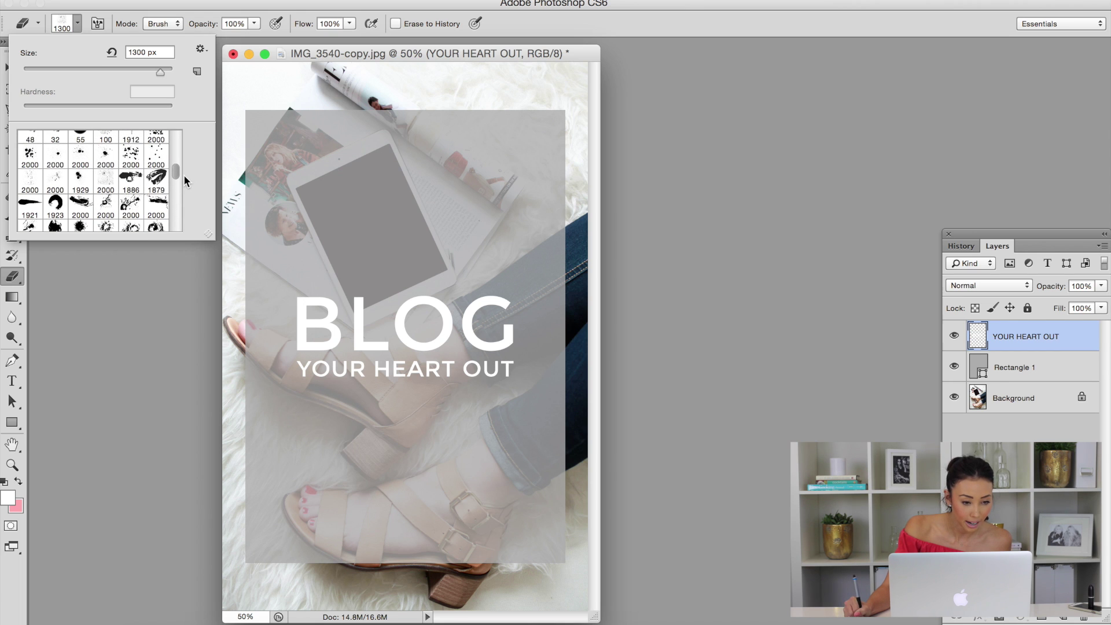
left_click(113, 185)
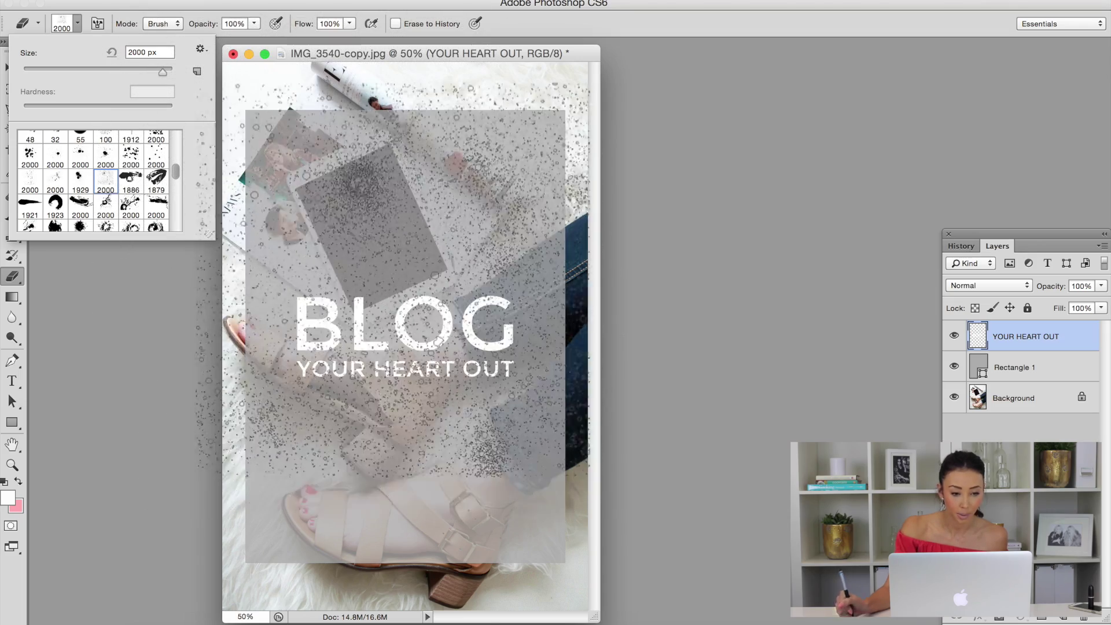
Stamp speckled splatter holes into the BLOG YOUR HEART OUT lettering, then resize the eraser to 1700 px
key("Return")
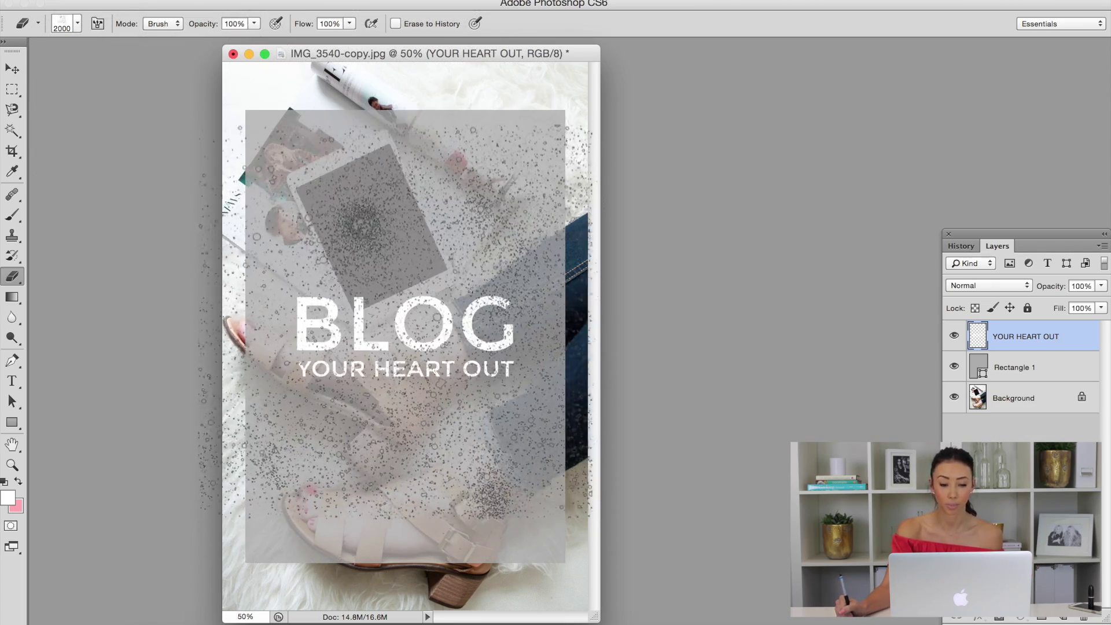
left_click(388, 318)
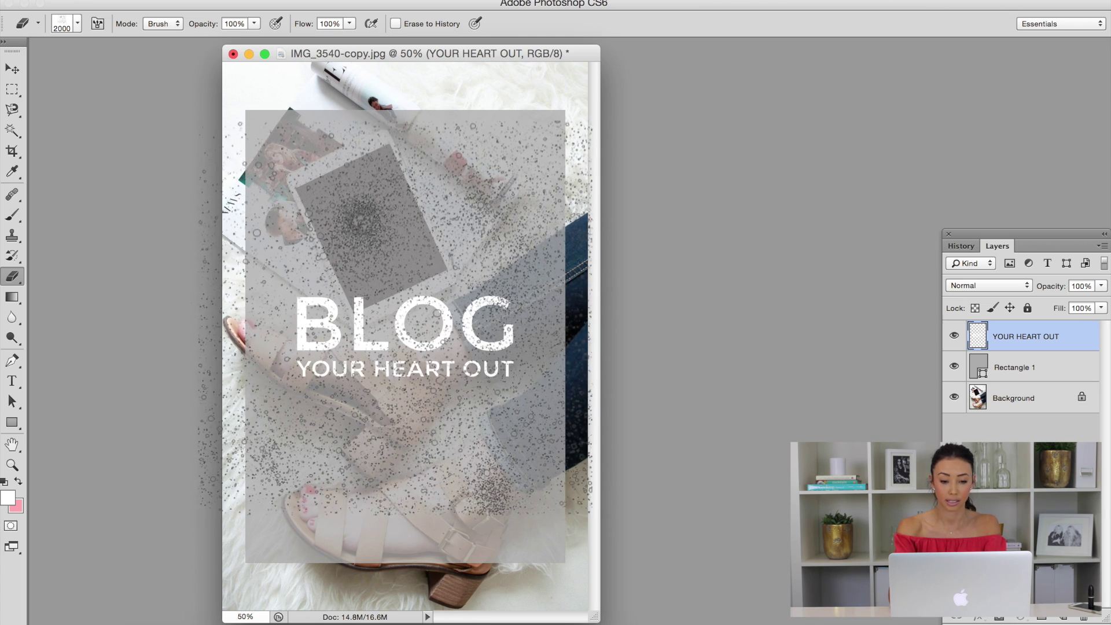
key("bracketleft")
key("bracketleft")
key("bracketleft")
key("bracketleft")
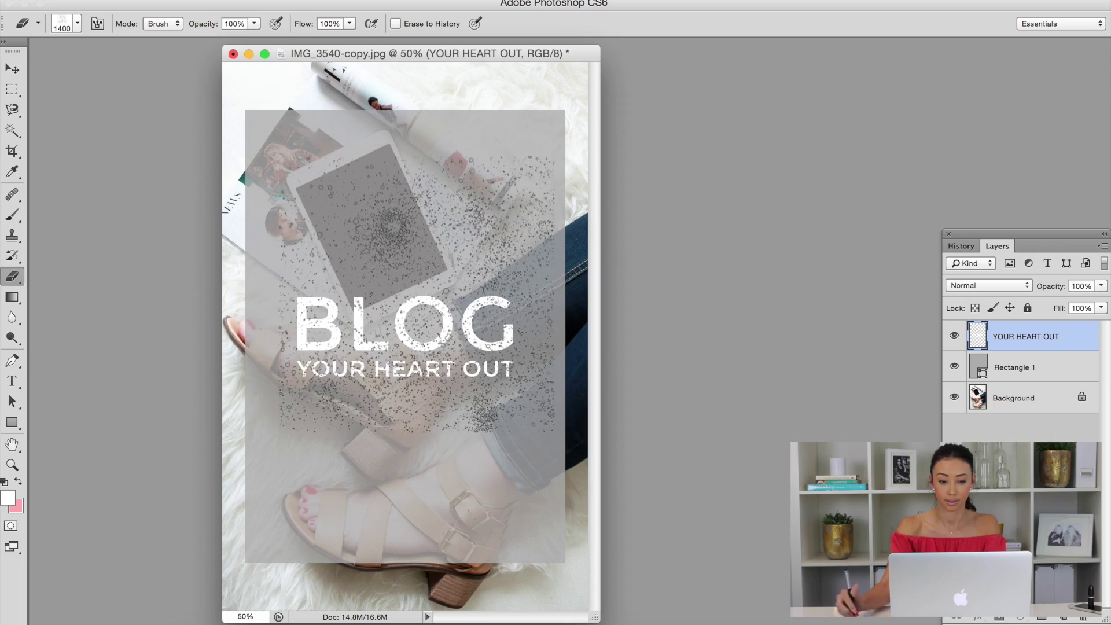
key("bracketright")
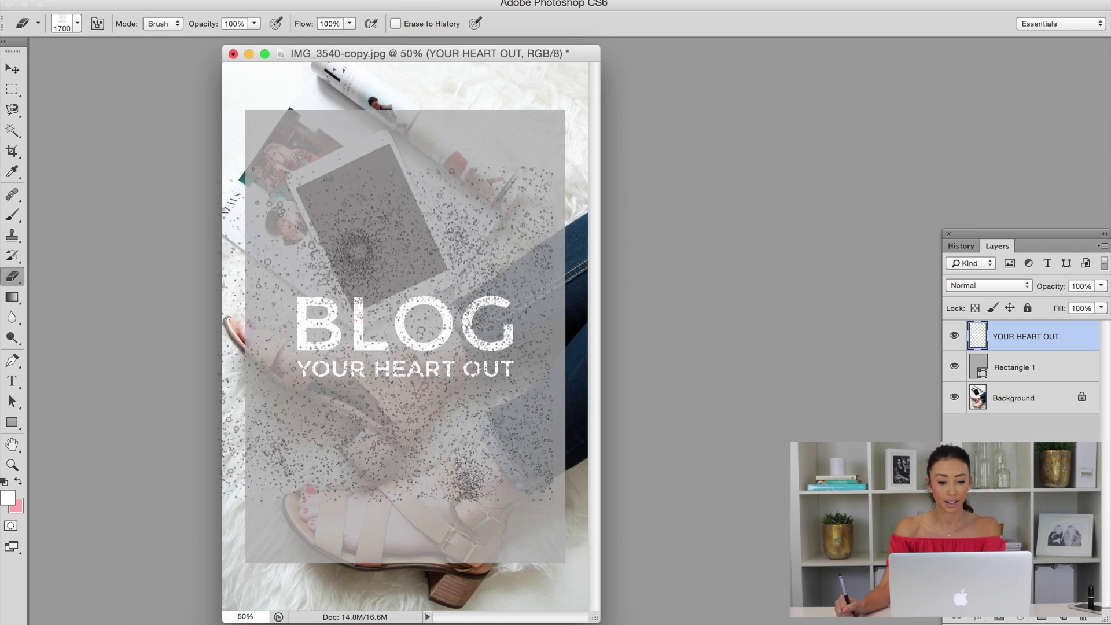
Select Rectangle 1, rasterize its layer with the Eraser active, and enlarge the brush
left_click_drag(414, 186, 367, 191)
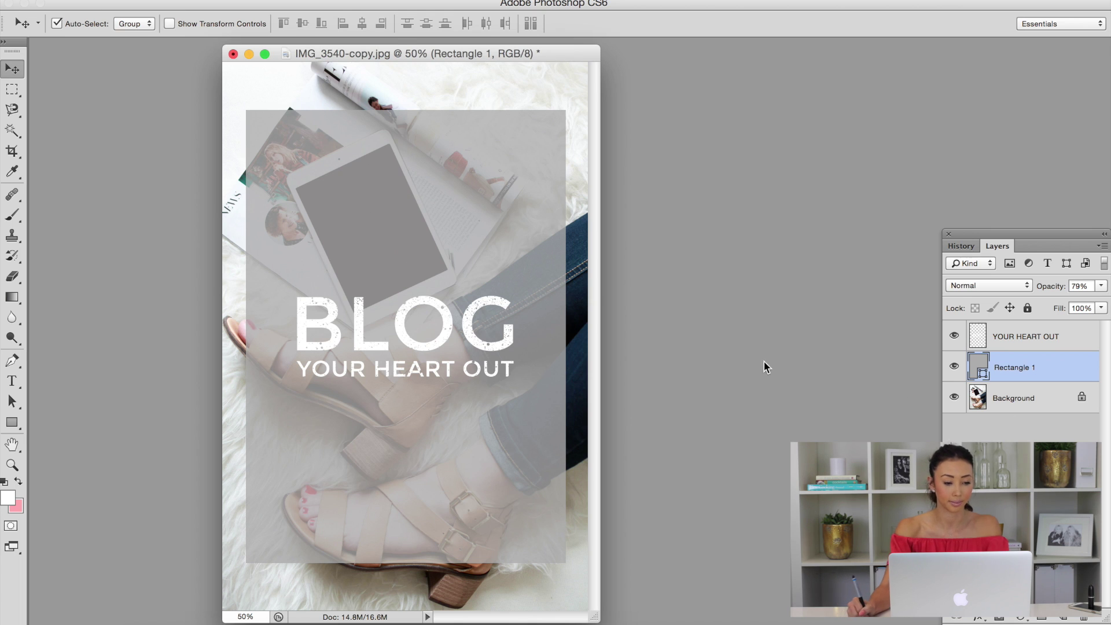
left_click(12, 276)
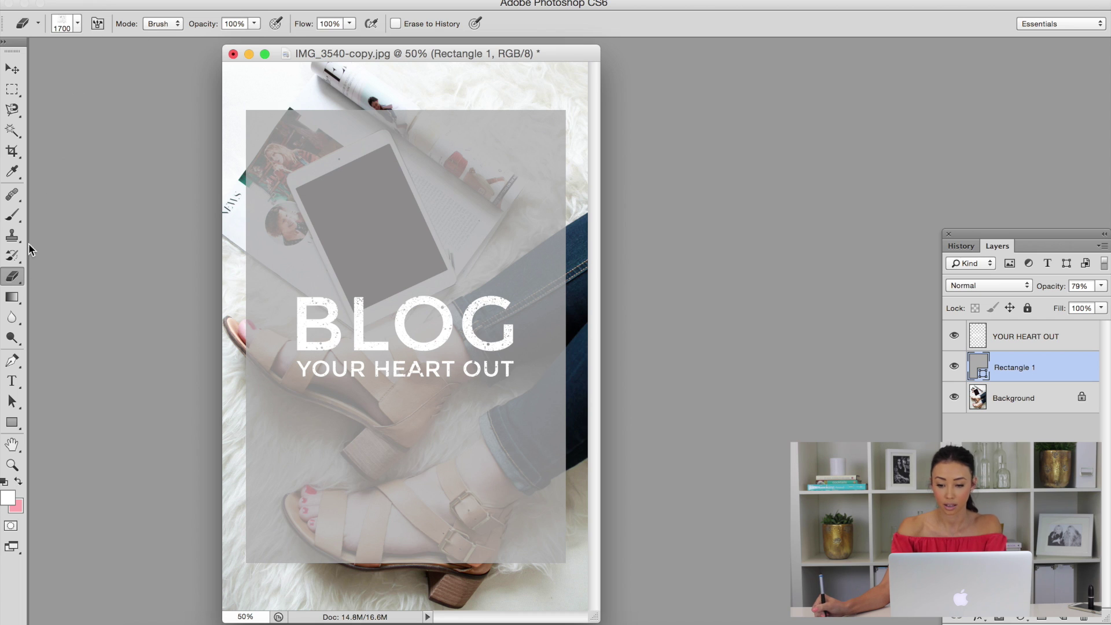
right_click(1060, 366)
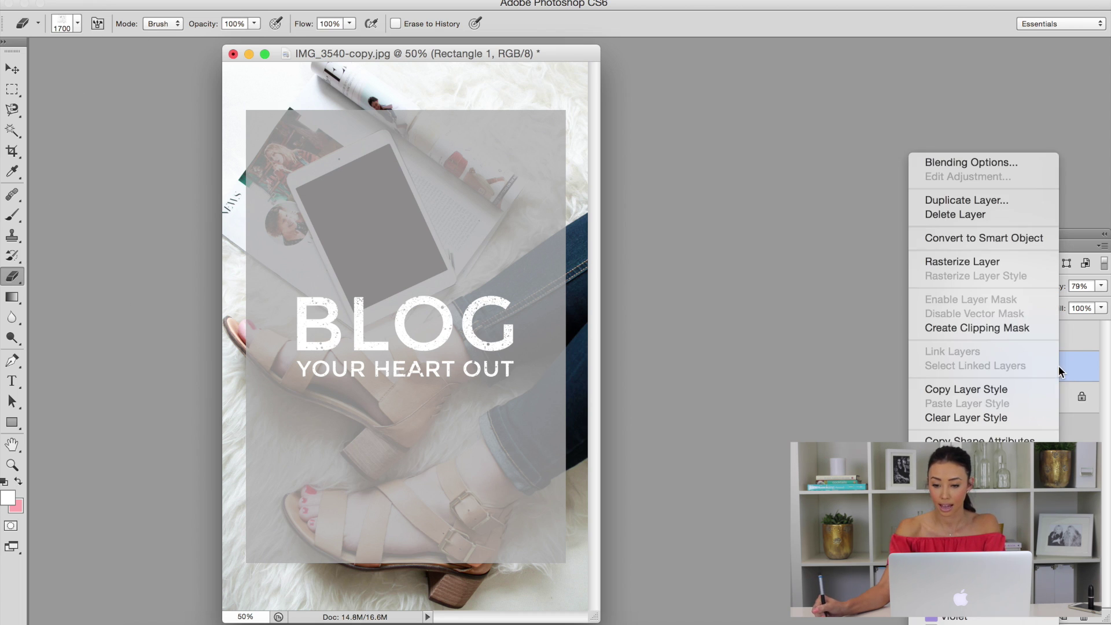
left_click(994, 268)
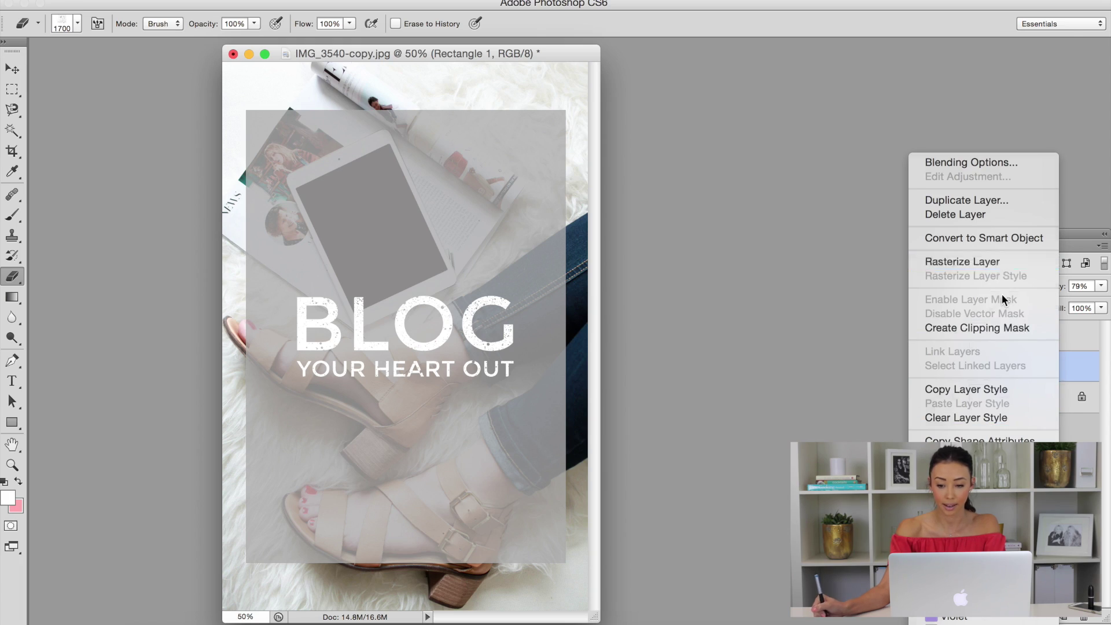
key("bracketright")
key("bracketright")
key("bracketright")
Erase bold splatter speckles across Rectangle 1 with a larger brush, toggling undo to compare
mouse_move(347, 150)
left_mouse_down()
mouse_move(405, 289)
mouse_move(405, 278)
mouse_move(393, 365)
mouse_move(382, 324)
left_mouse_up()
key("bracketright")
key("bracketright")
key("bracketright")
key("bracketright")
key("bracketright")
key("bracketright")
key("bracketright")
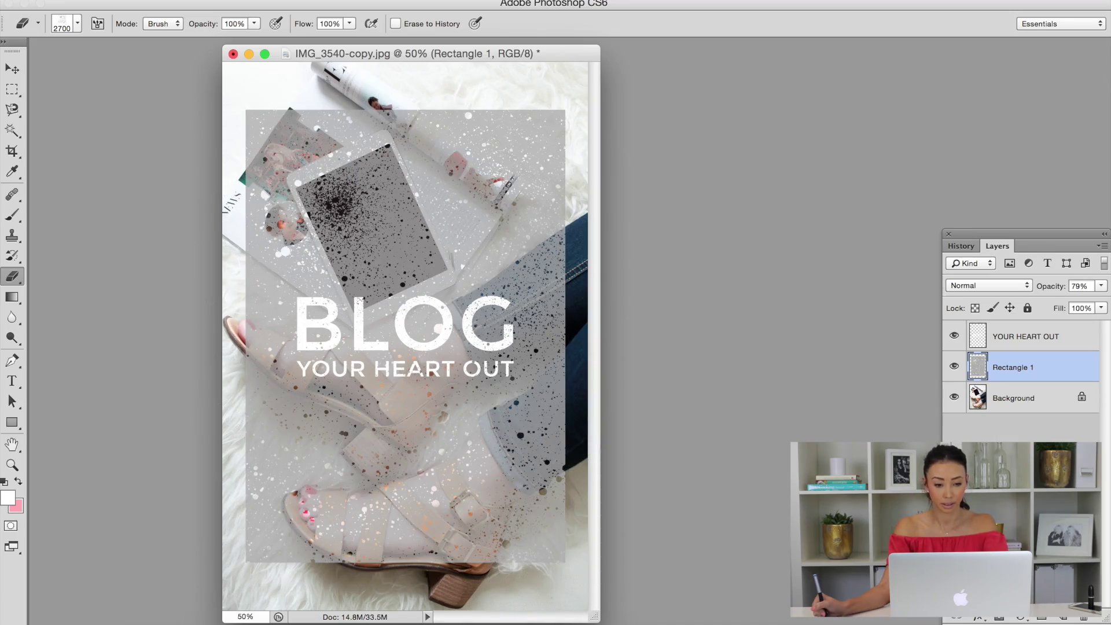
key("super+z")
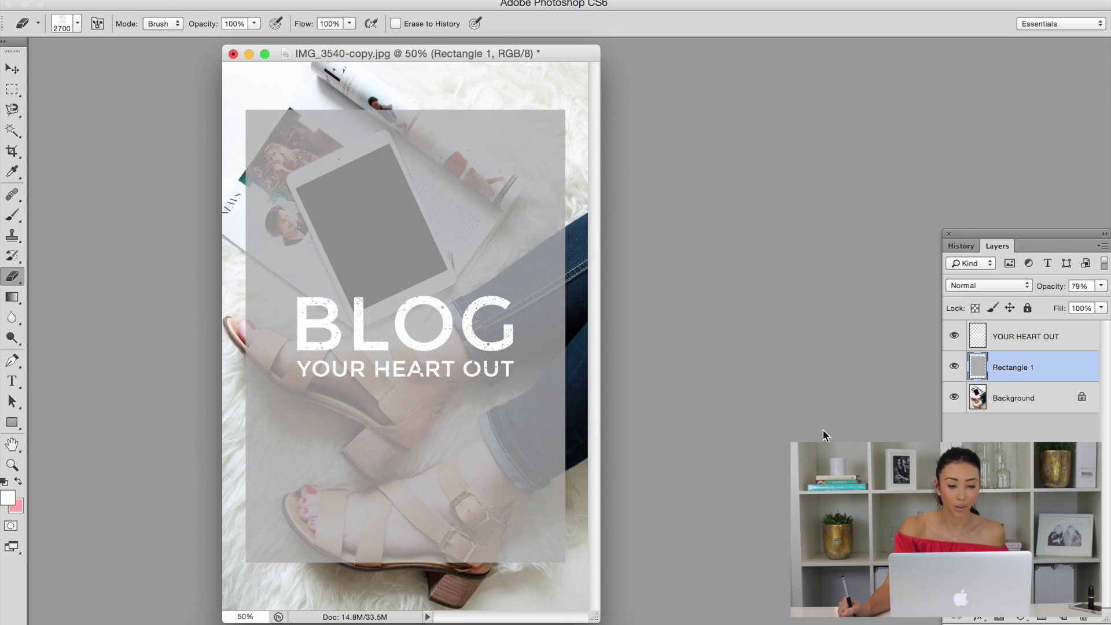
key("super+z")
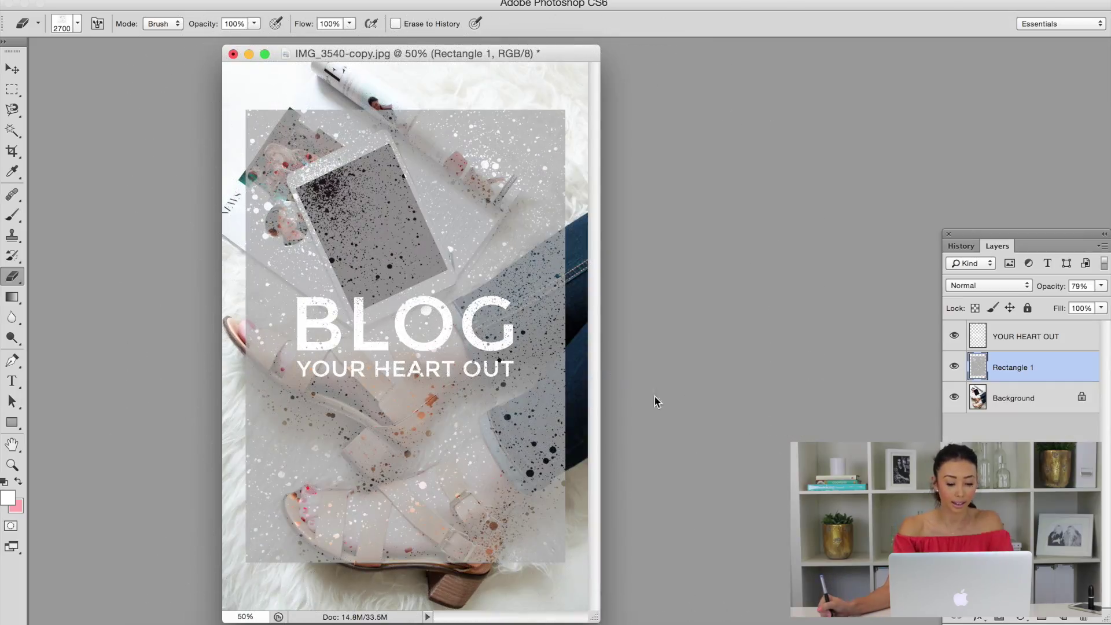
Replace the bold speckles with faint ones across Rectangle 1 at 25% eraser opacity
key("super+z")
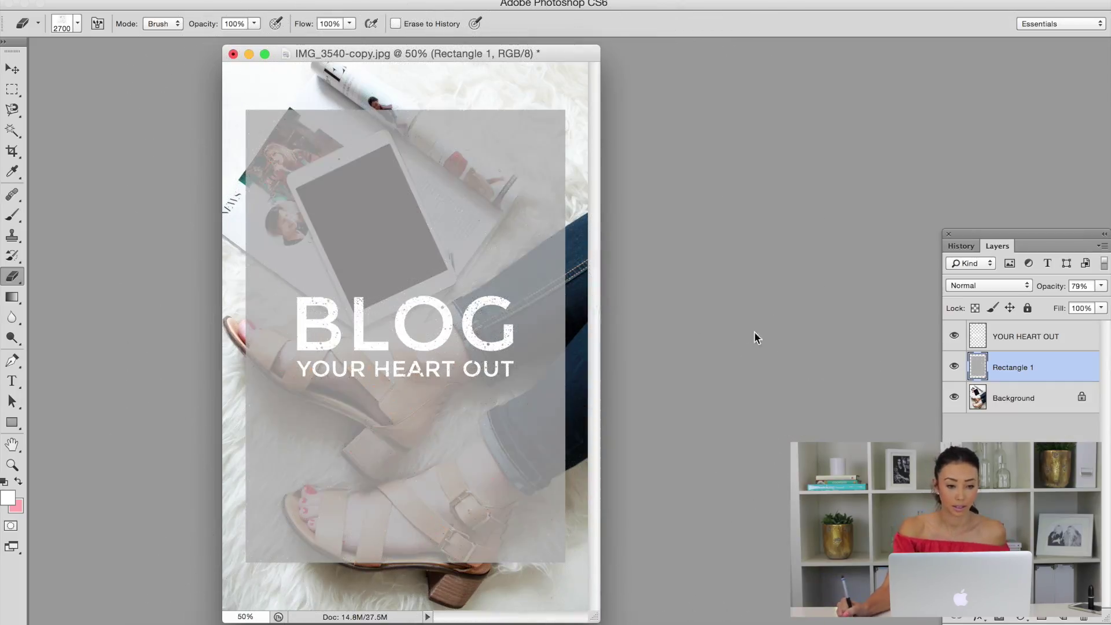
left_click(253, 24)
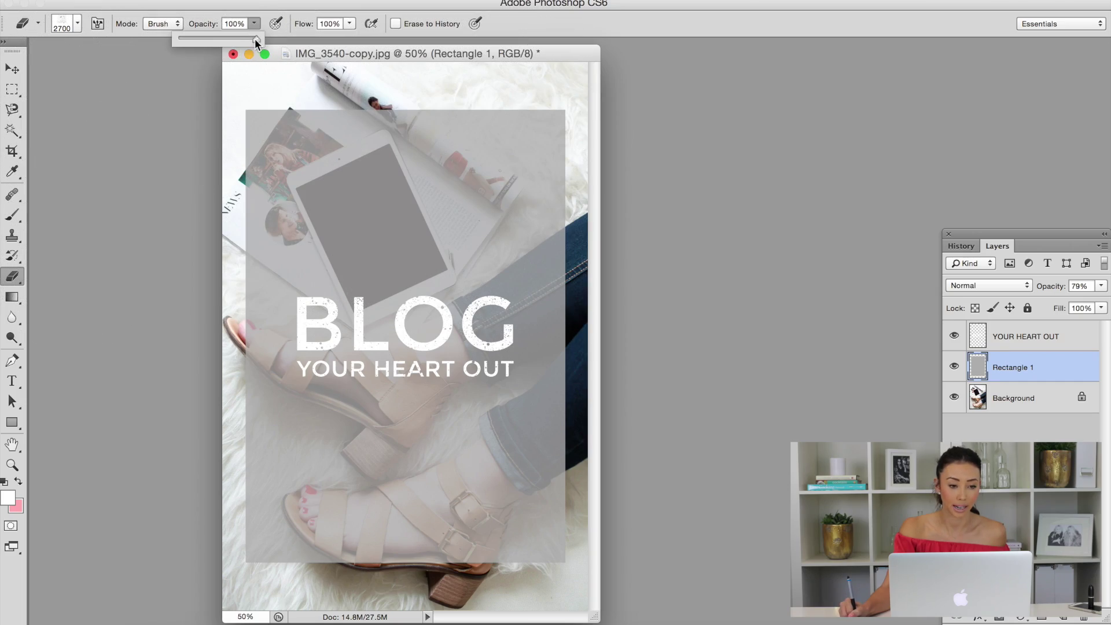
left_click_drag(195, 40, 198, 39)
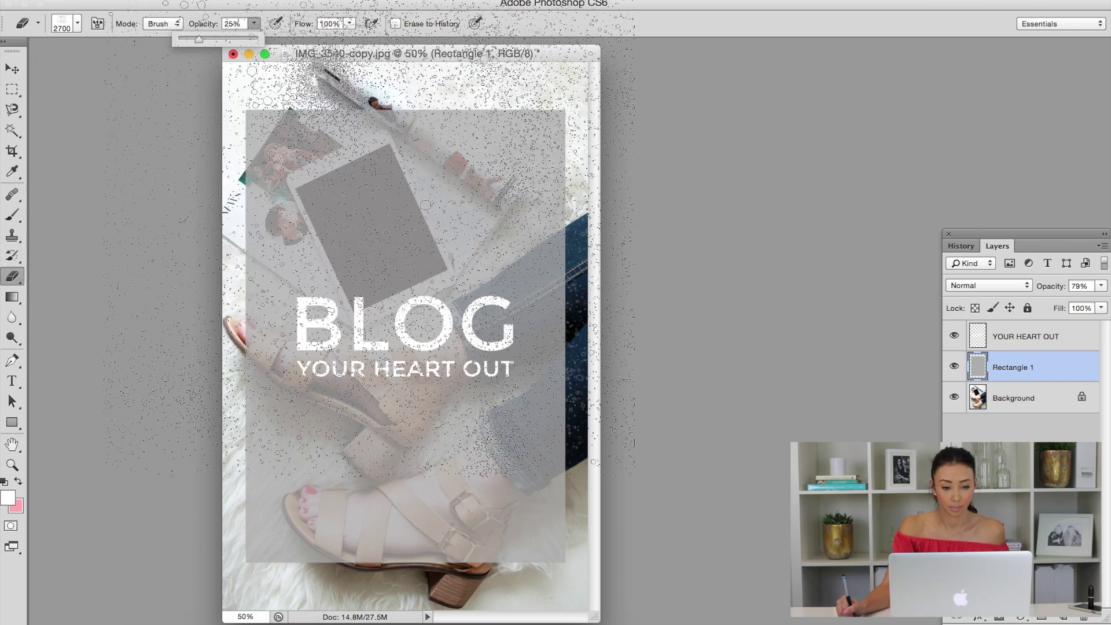
left_click(364, 315)
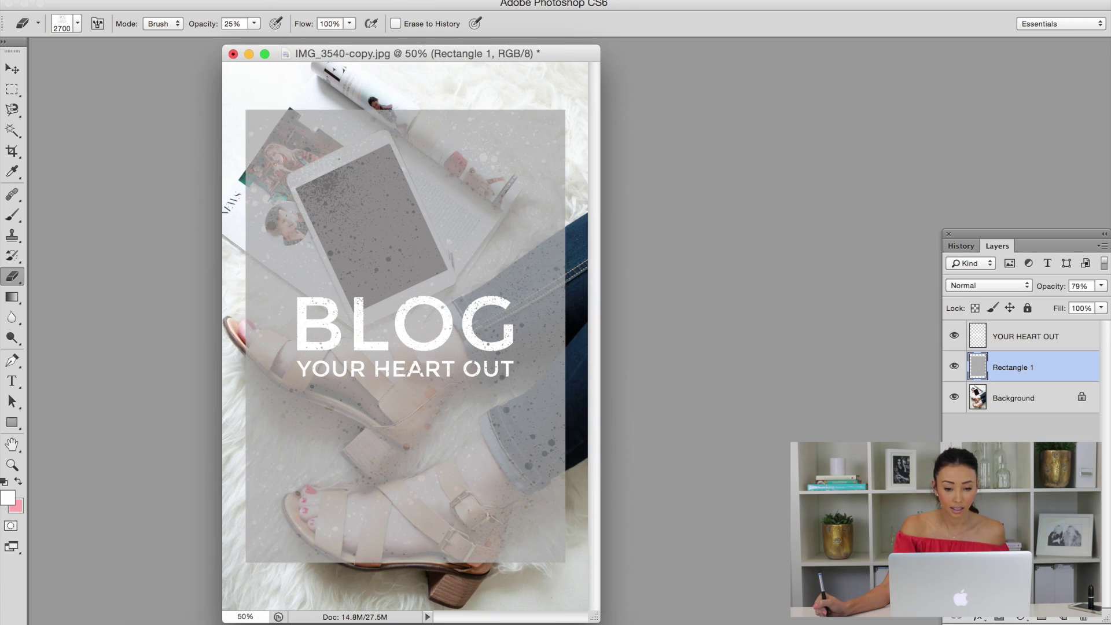